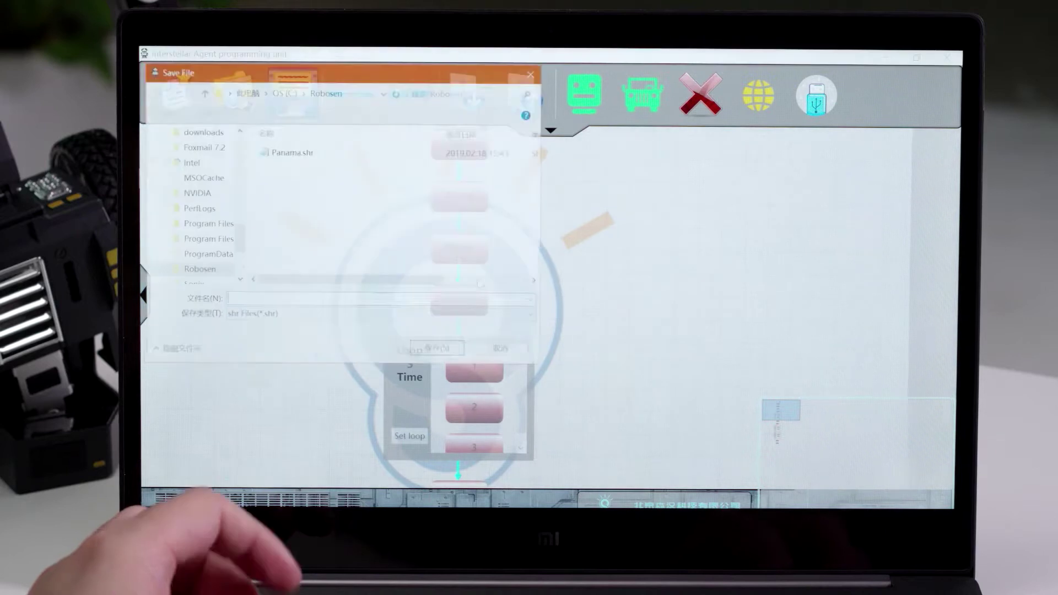
key("Return")
key("alt+Tab")
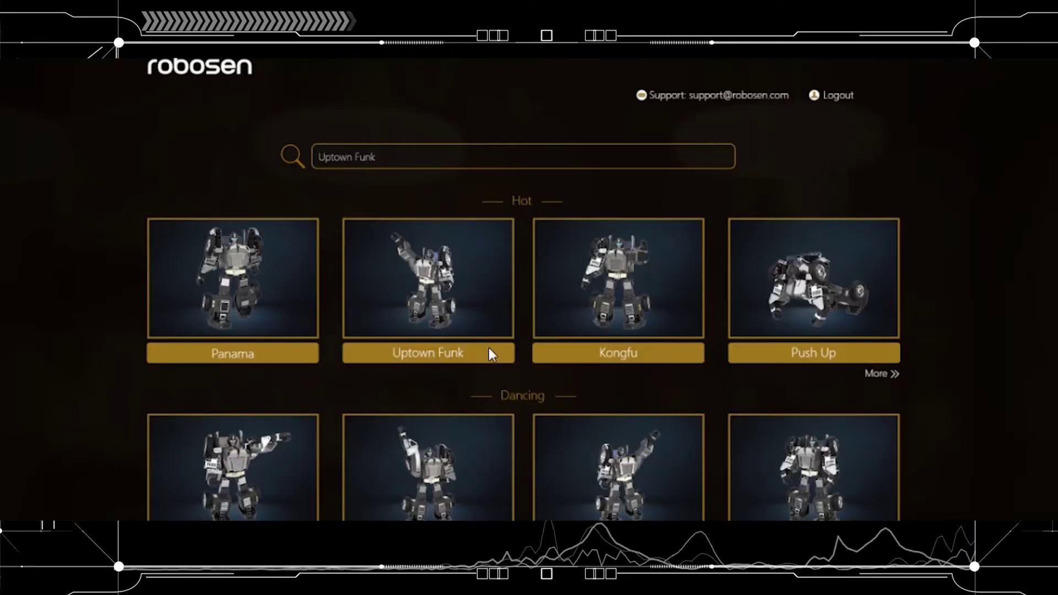
scroll(488, 348, "down", 2)
scroll(487, 347, "down", 2)
scroll(487, 347, "down", 2)
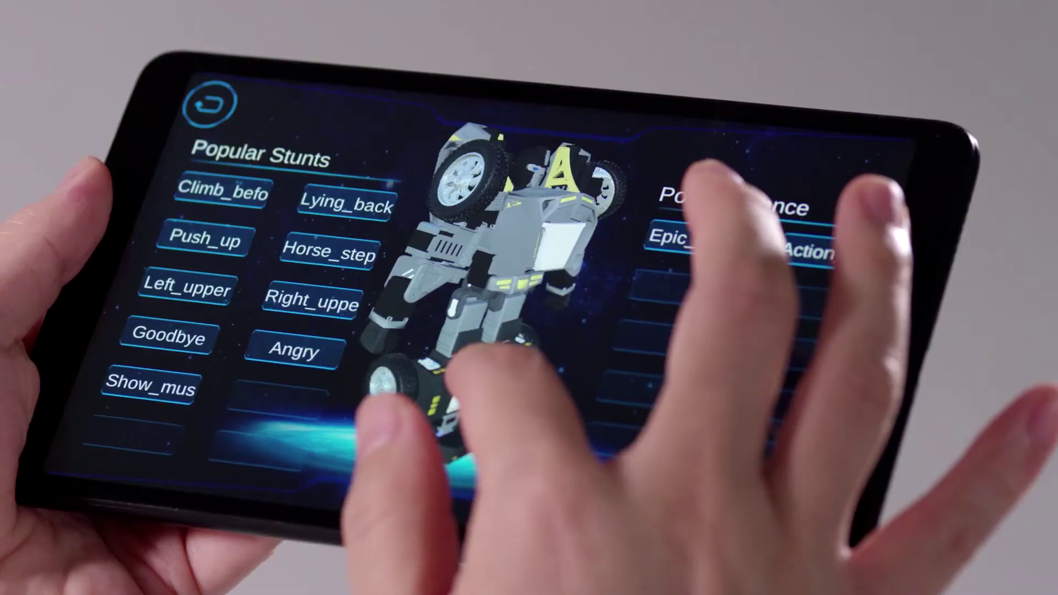